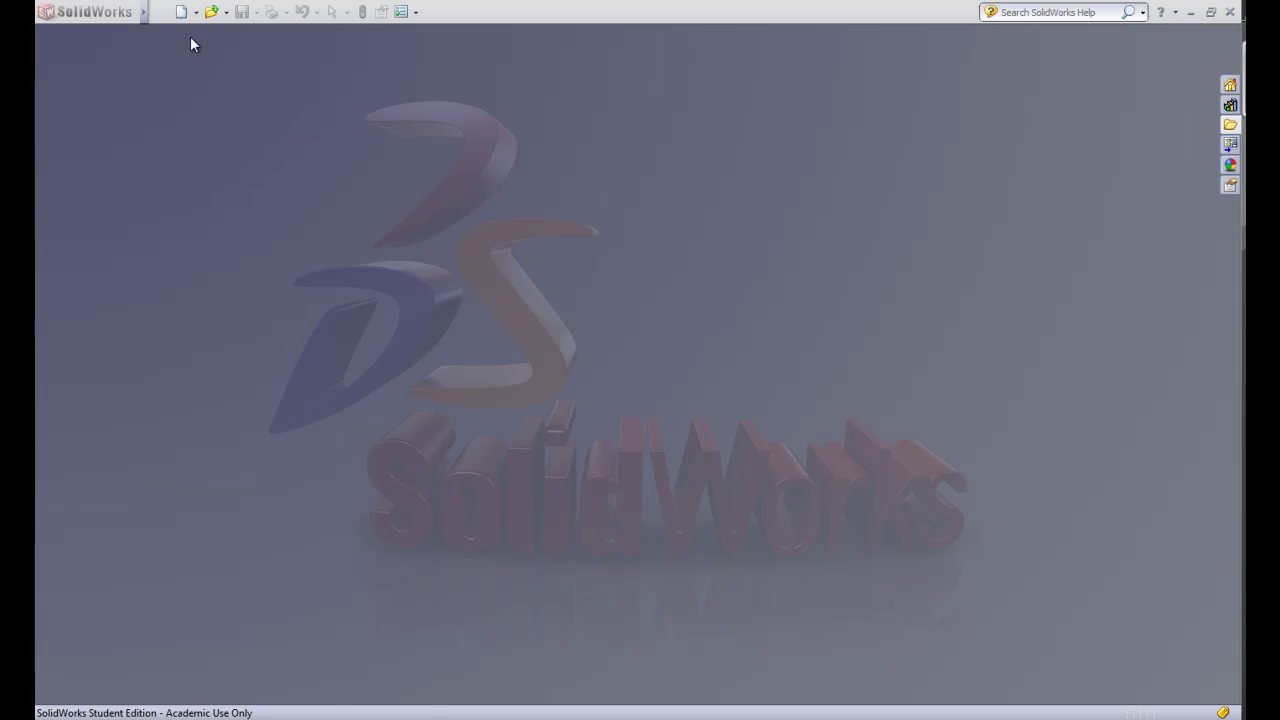
# Step: Create a new blank Part document, Part1
pyautogui.click(181, 12)
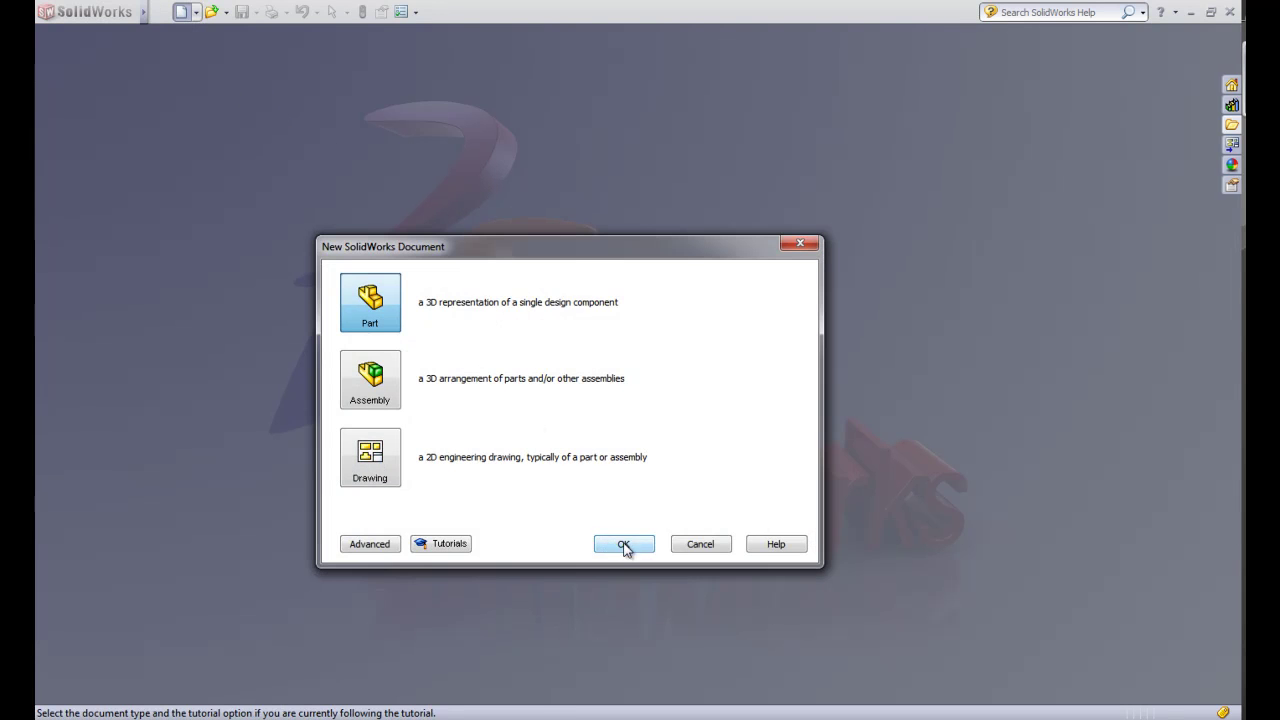
pyautogui.click(624, 546)
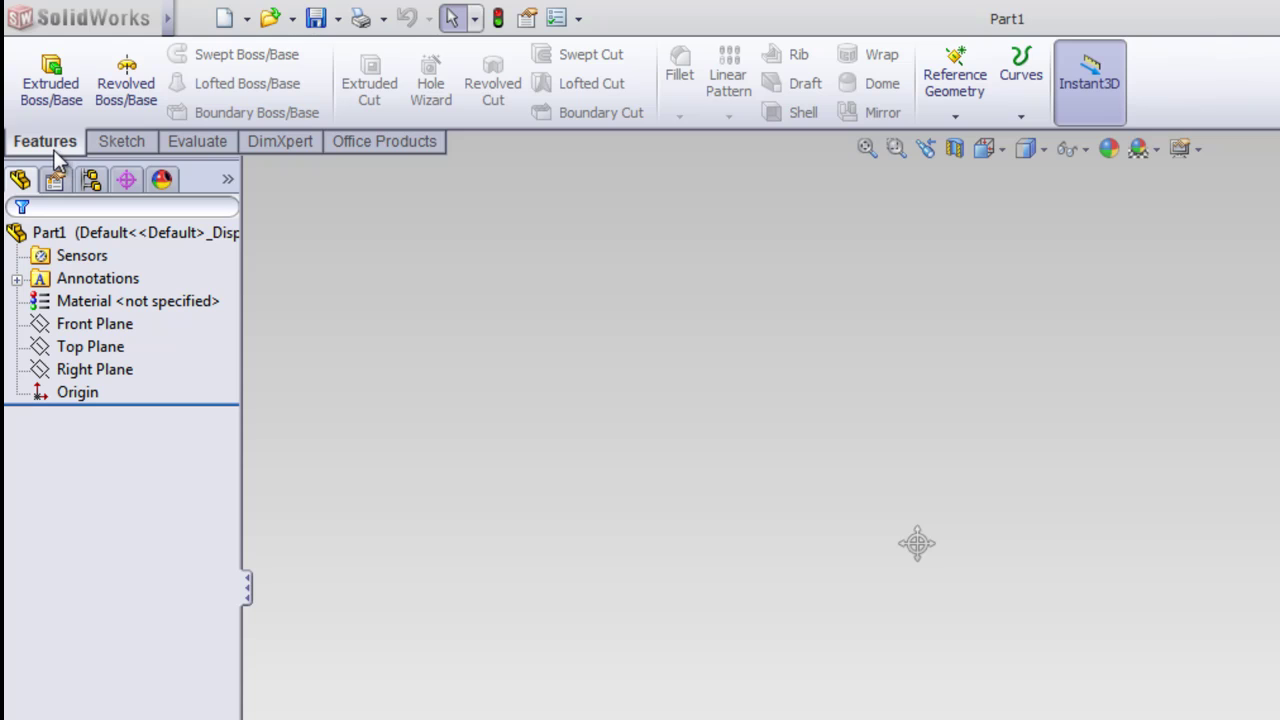
# Step: Look over the Sketch command tab and the PropertyManager pane for Part1
pyautogui.click(118, 147)
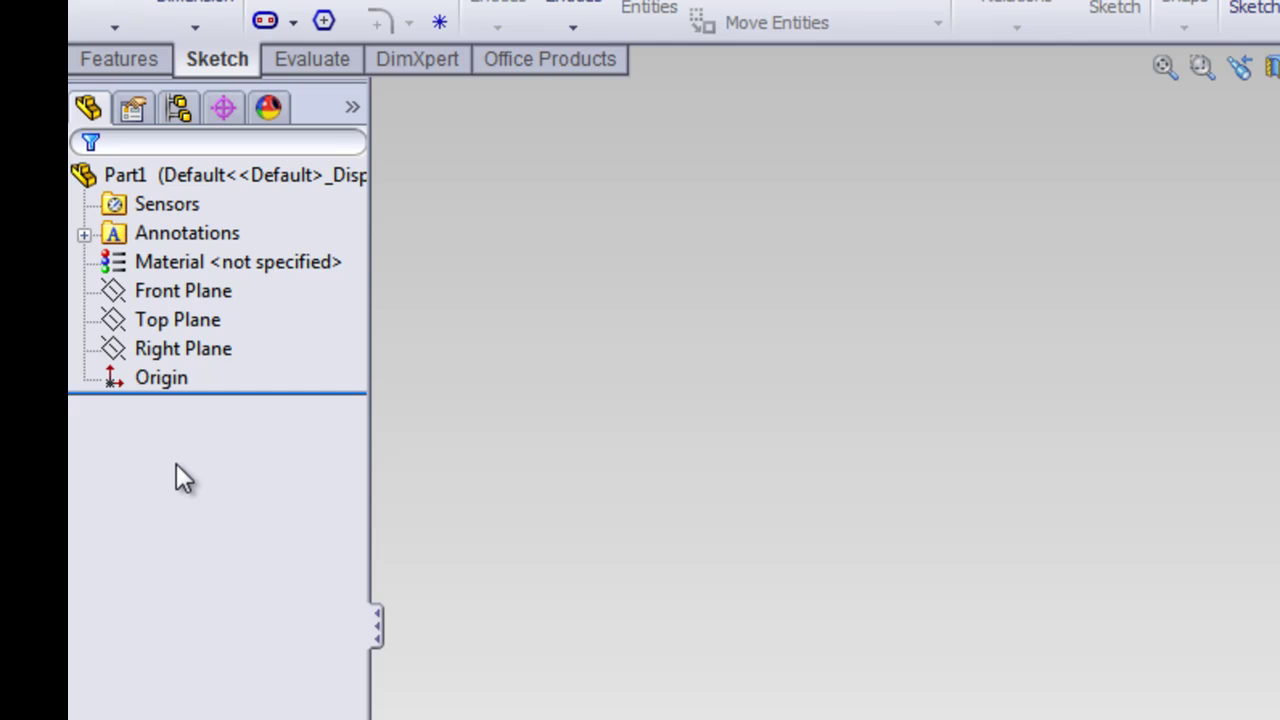
pyautogui.click(135, 113)
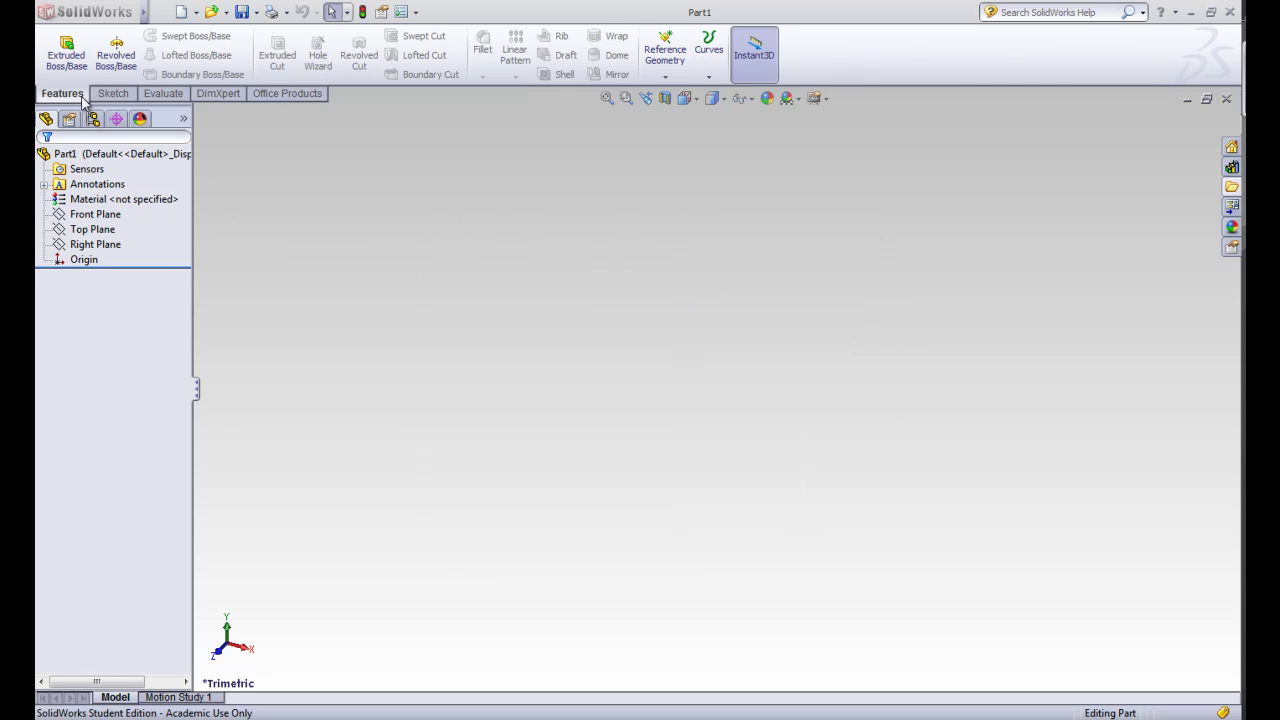
# Step: Add the Sheet Metal command tab and view its commands
pyautogui.rightClick(177, 98)
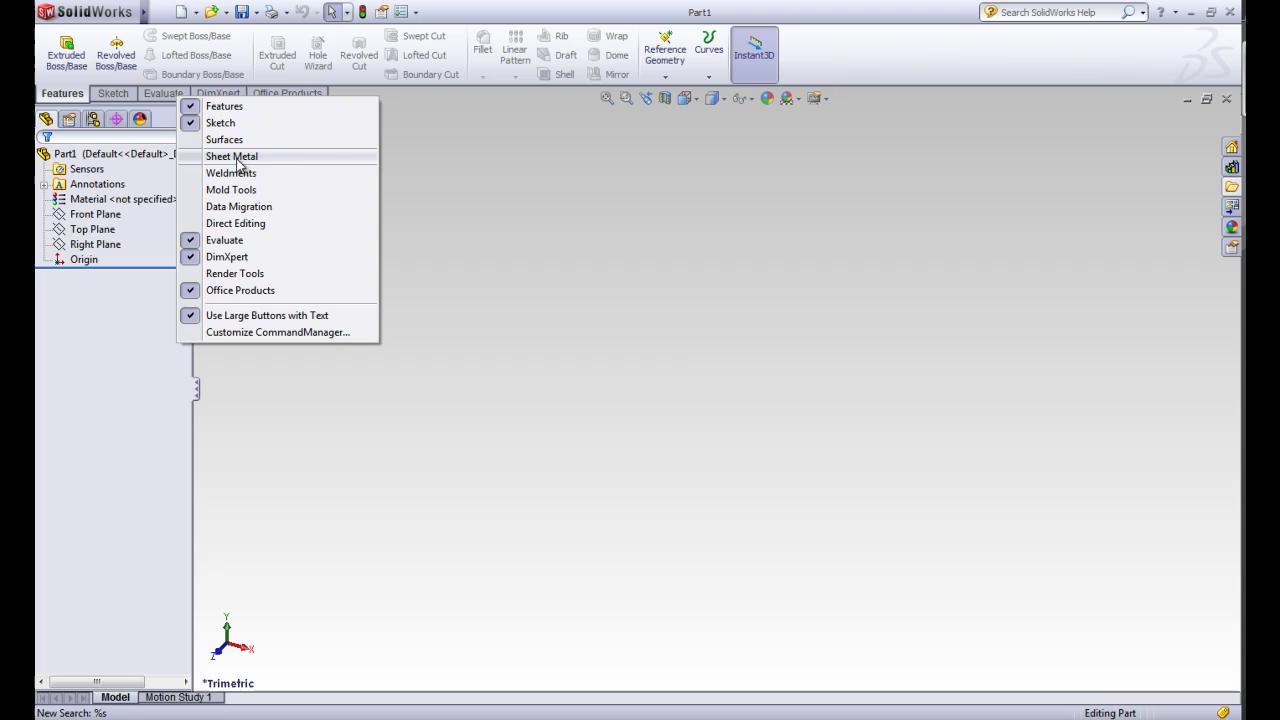
pyautogui.click(238, 160)
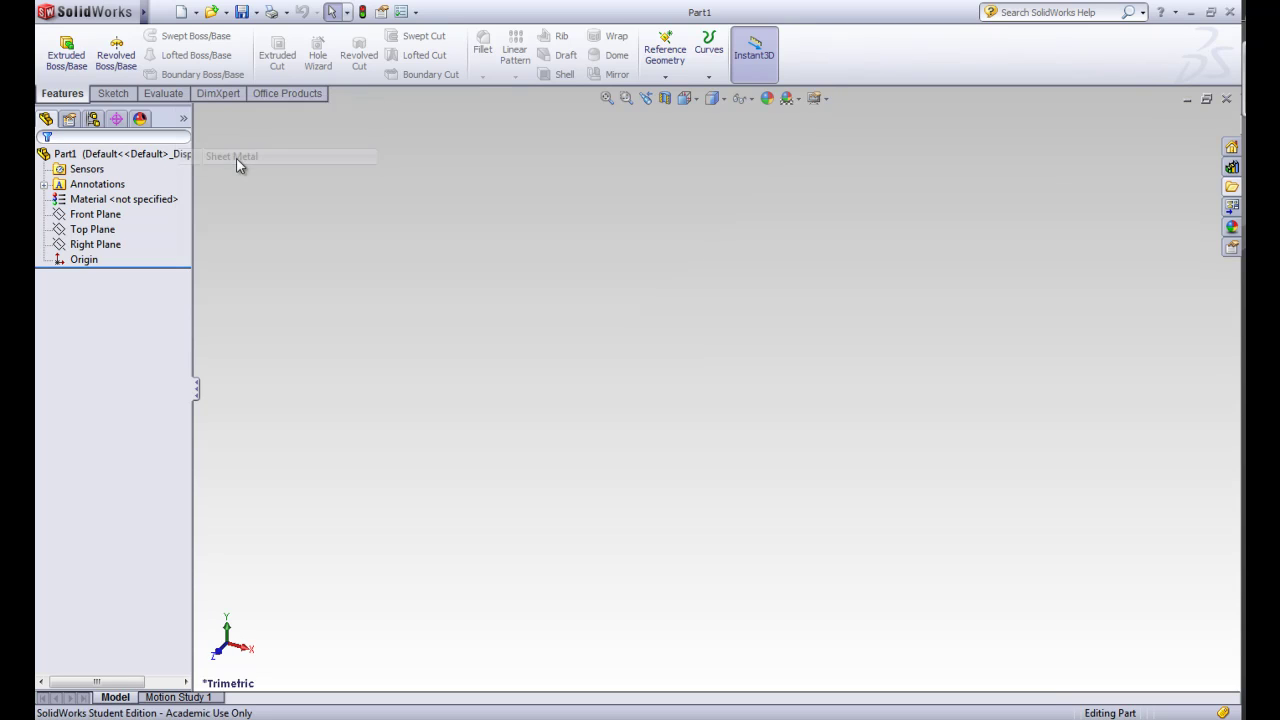
pyautogui.click(170, 95)
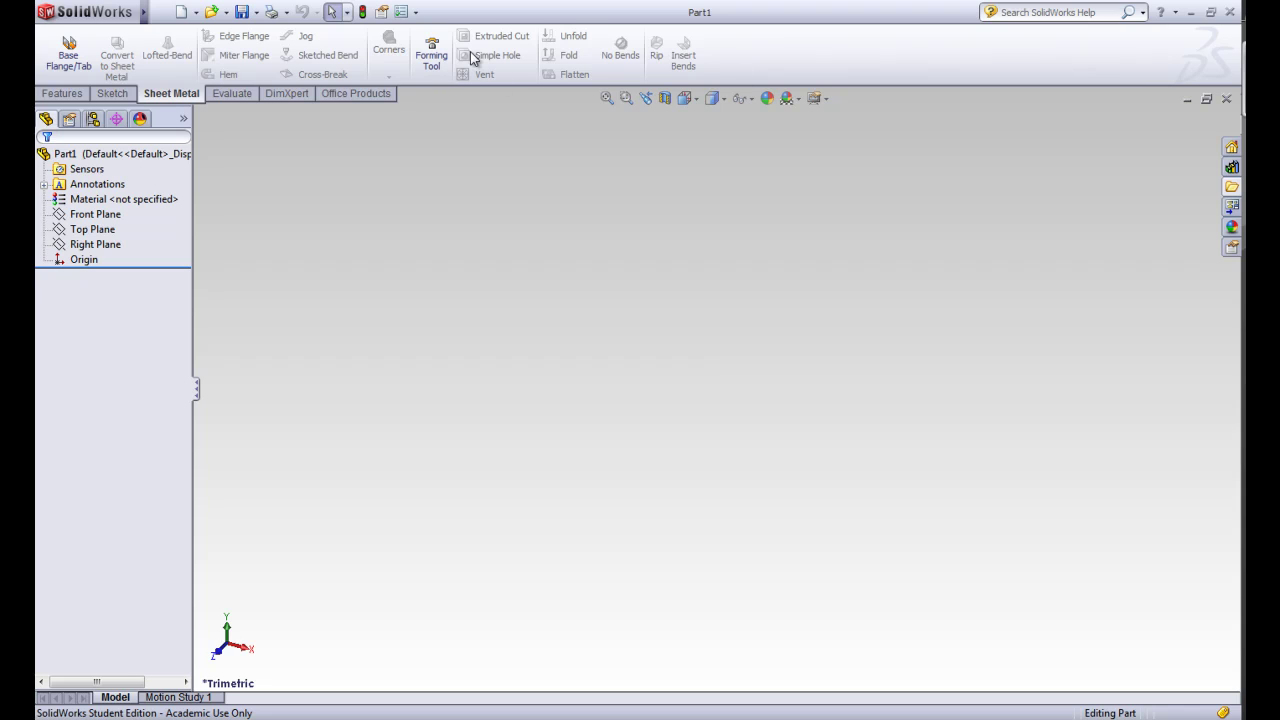
# Step: Remove the DimXpert, Office Products and Sheet Metal tabs, leaving Features, Sketch and Evaluate
pyautogui.rightClick(298, 91)
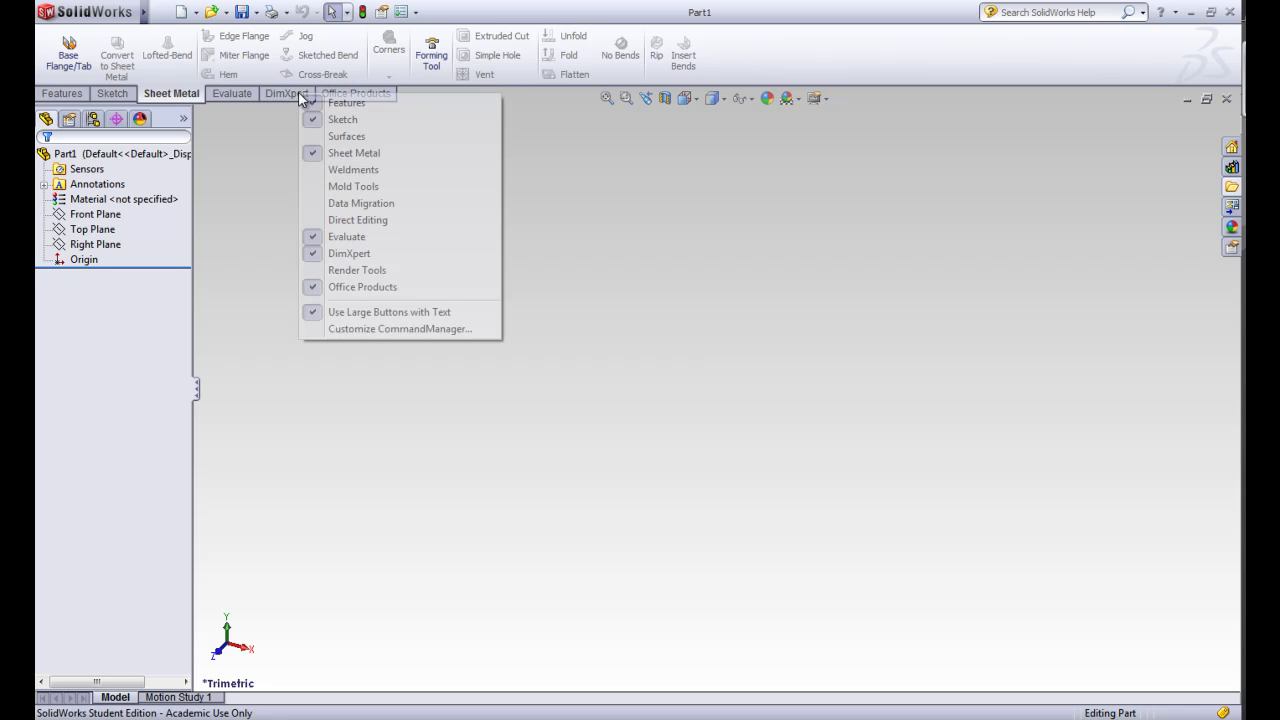
pyautogui.click(318, 254)
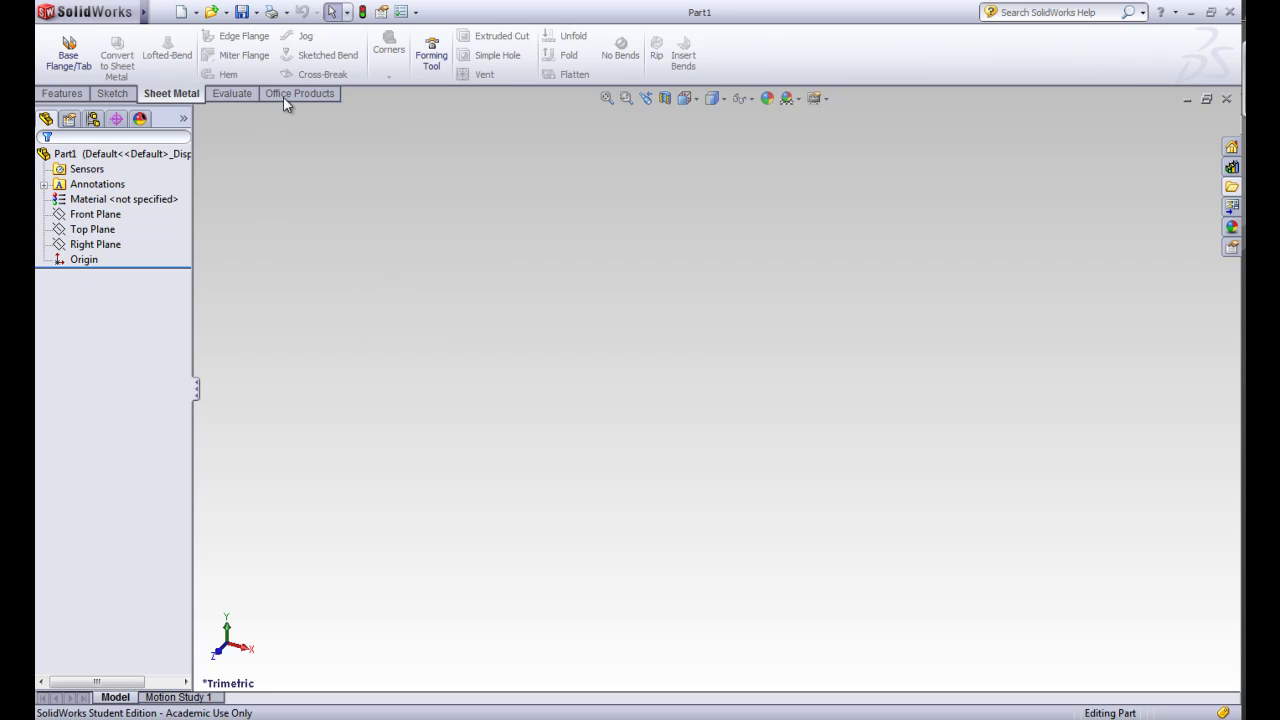
pyautogui.rightClick(284, 95)
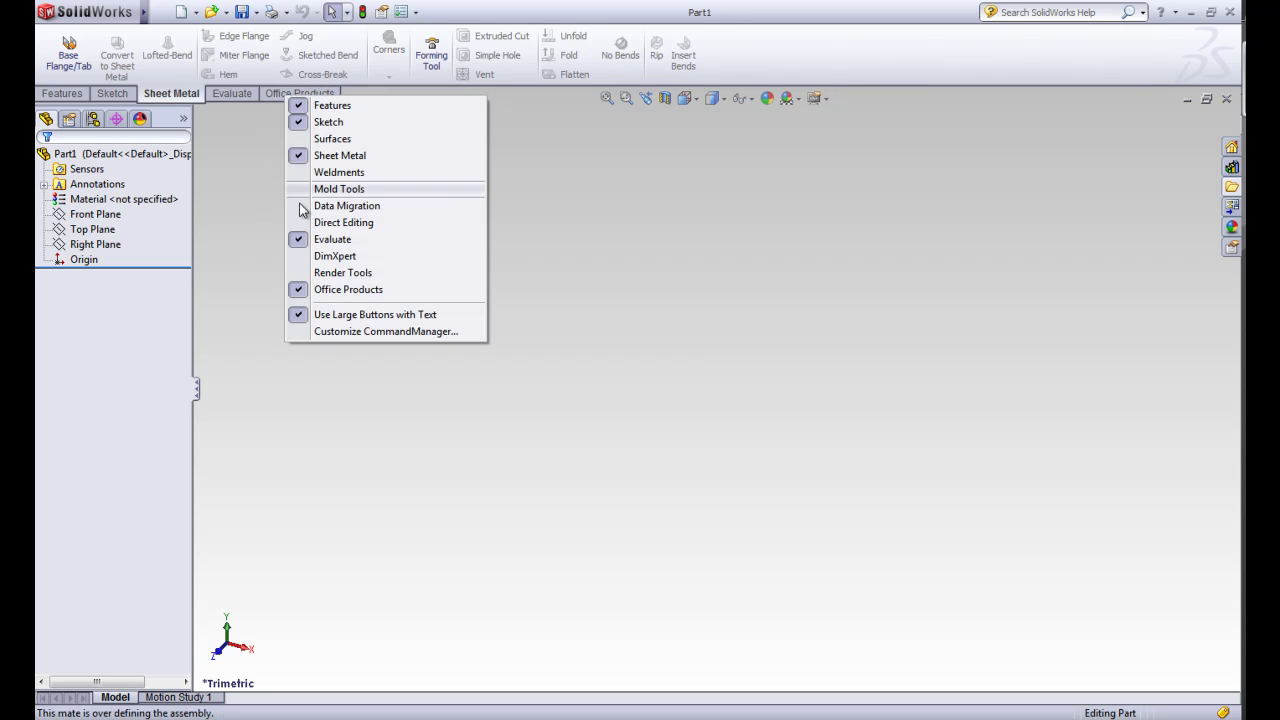
pyautogui.click(302, 290)
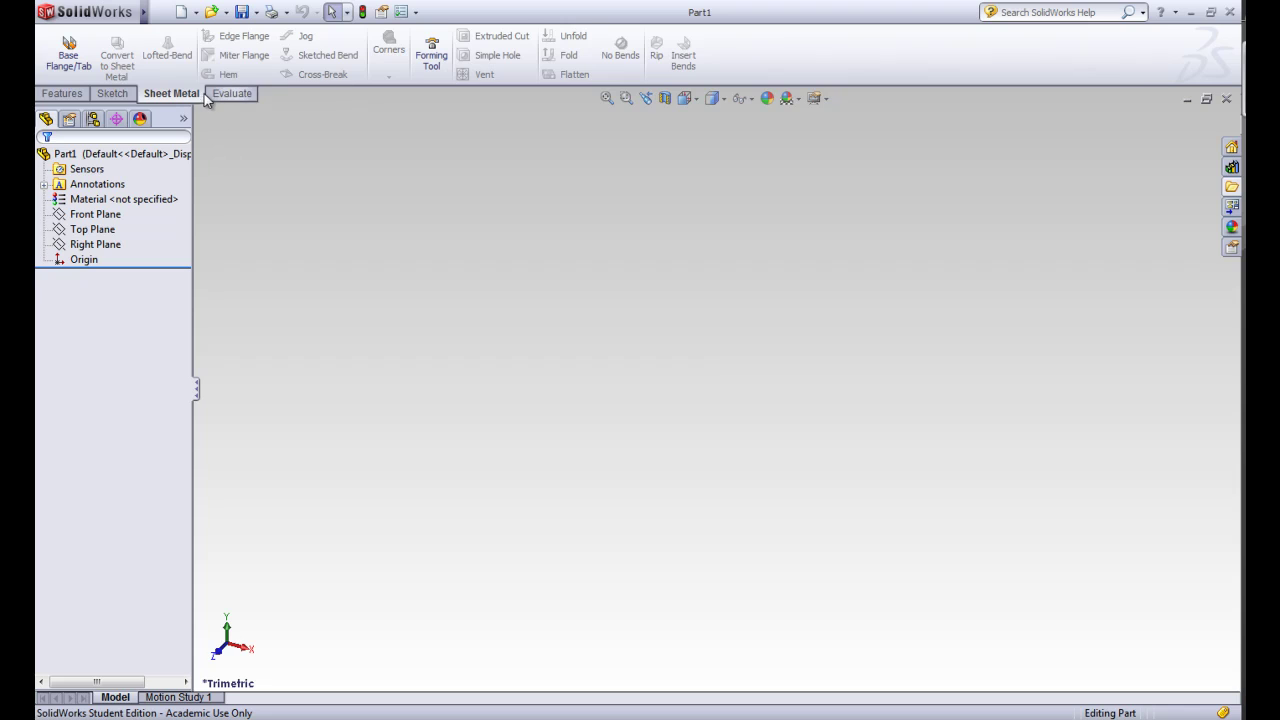
pyautogui.rightClick(195, 97)
pyautogui.click(228, 157)
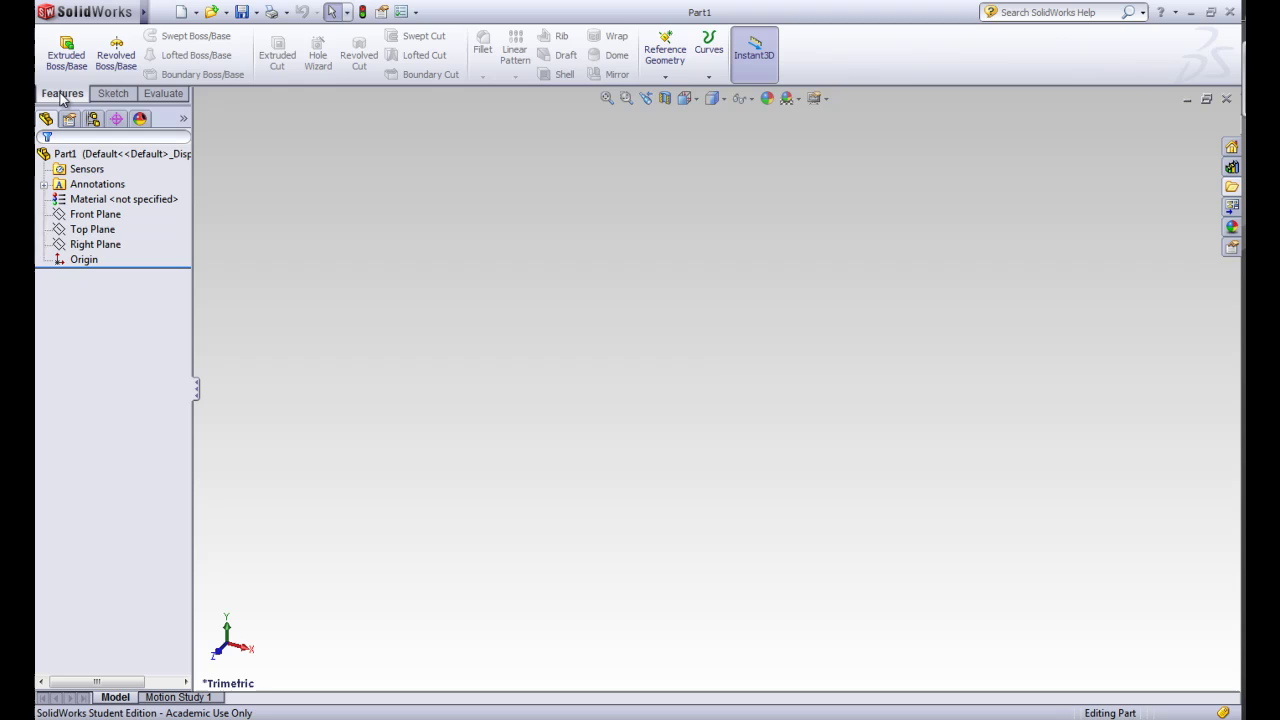
pyautogui.click(160, 100)
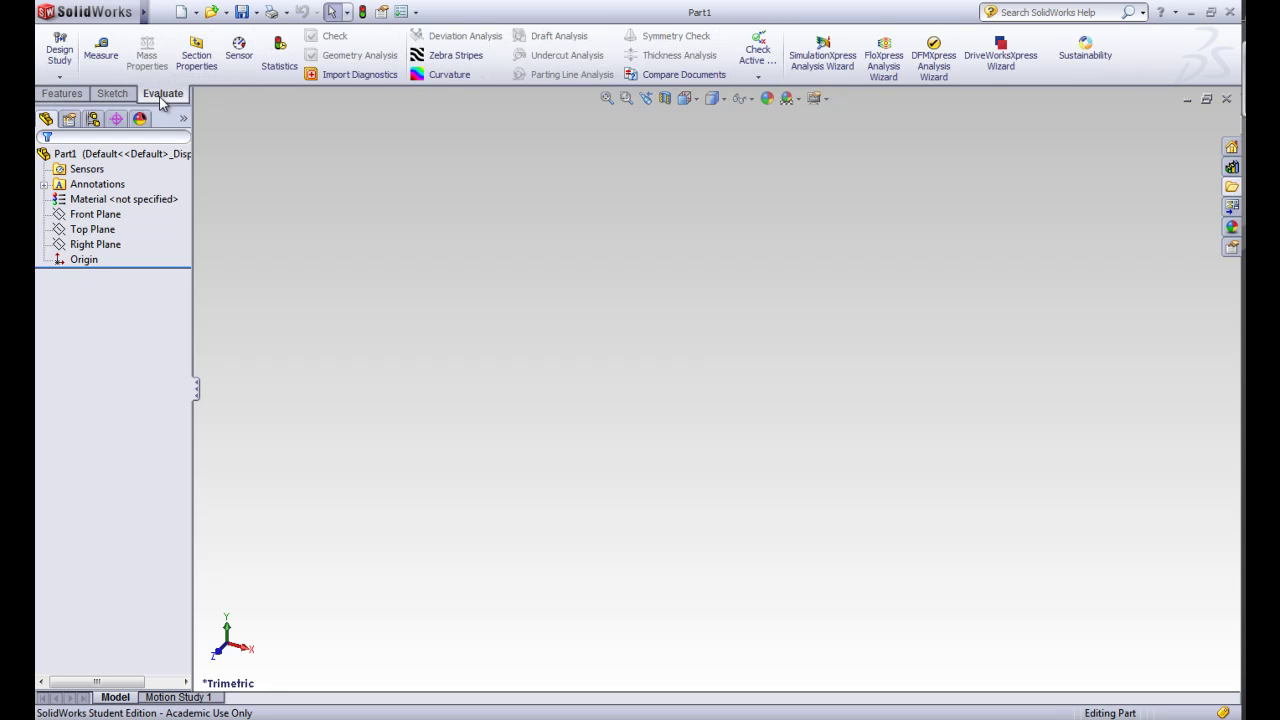
pyautogui.click(62, 93)
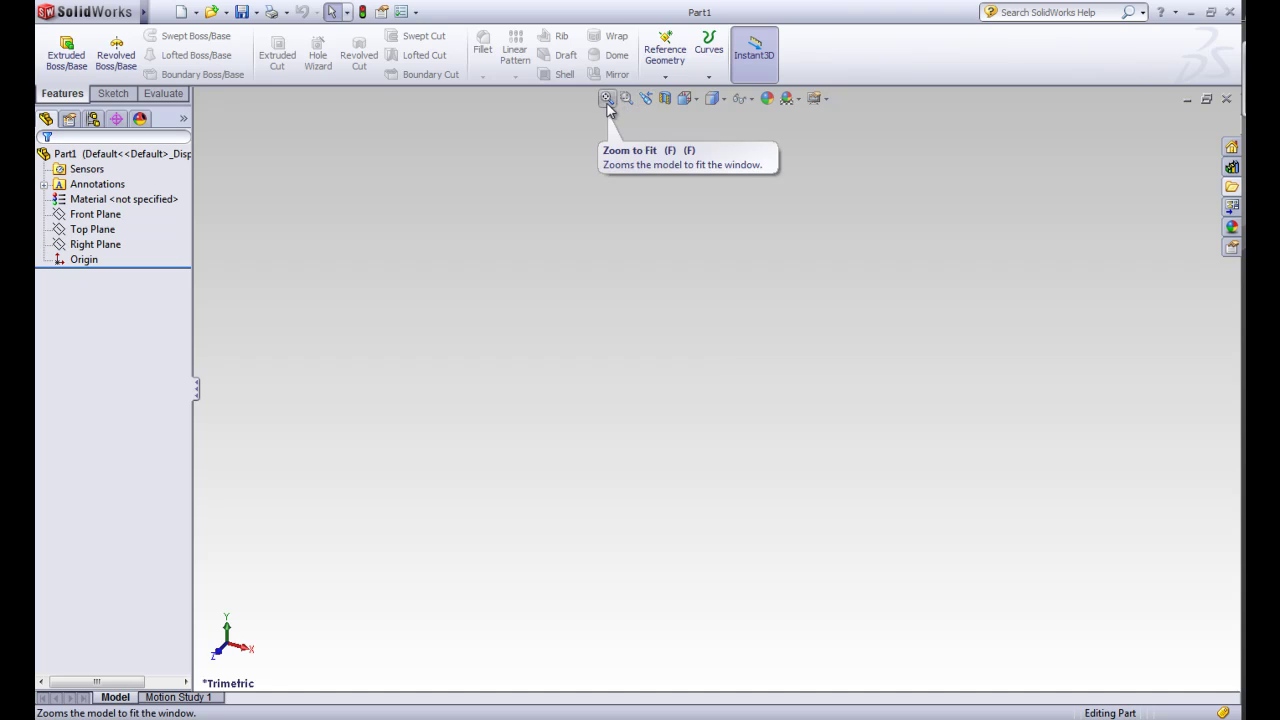
# Step: Add the Normal To and Isometric Standard Views buttons to the heads-up view toolbar
pyautogui.click(413, 12)
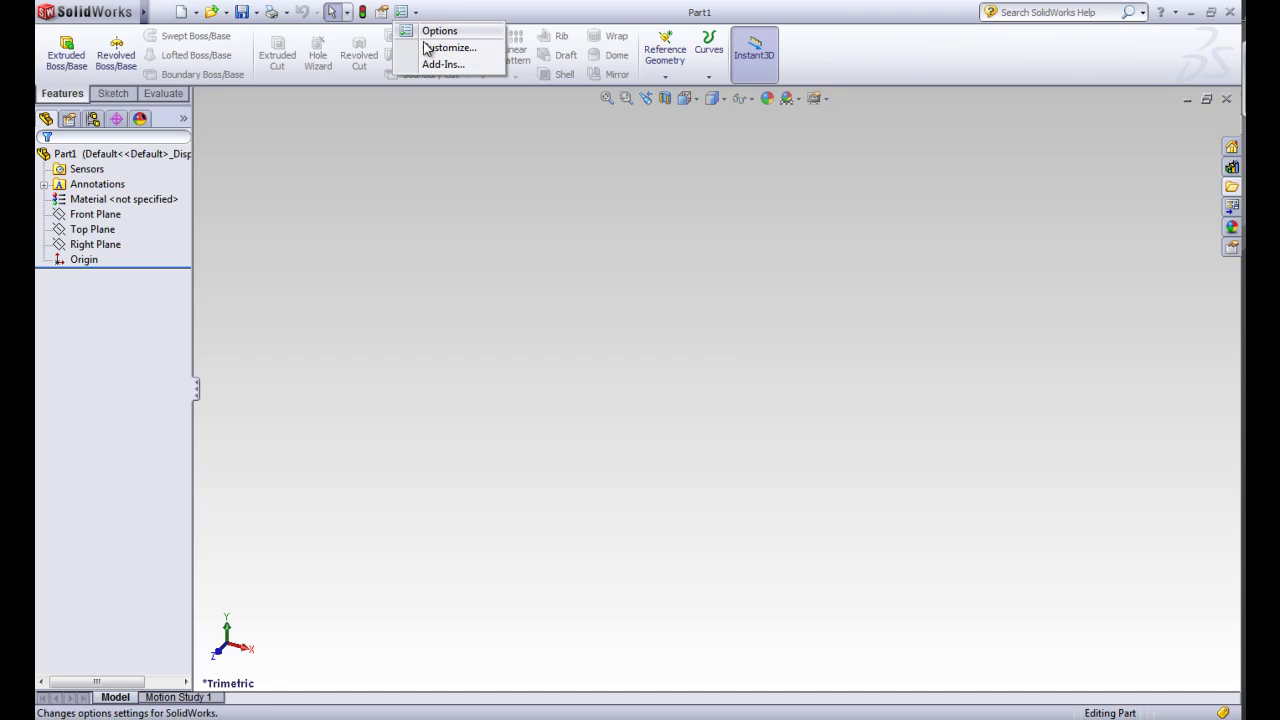
pyautogui.click(430, 48)
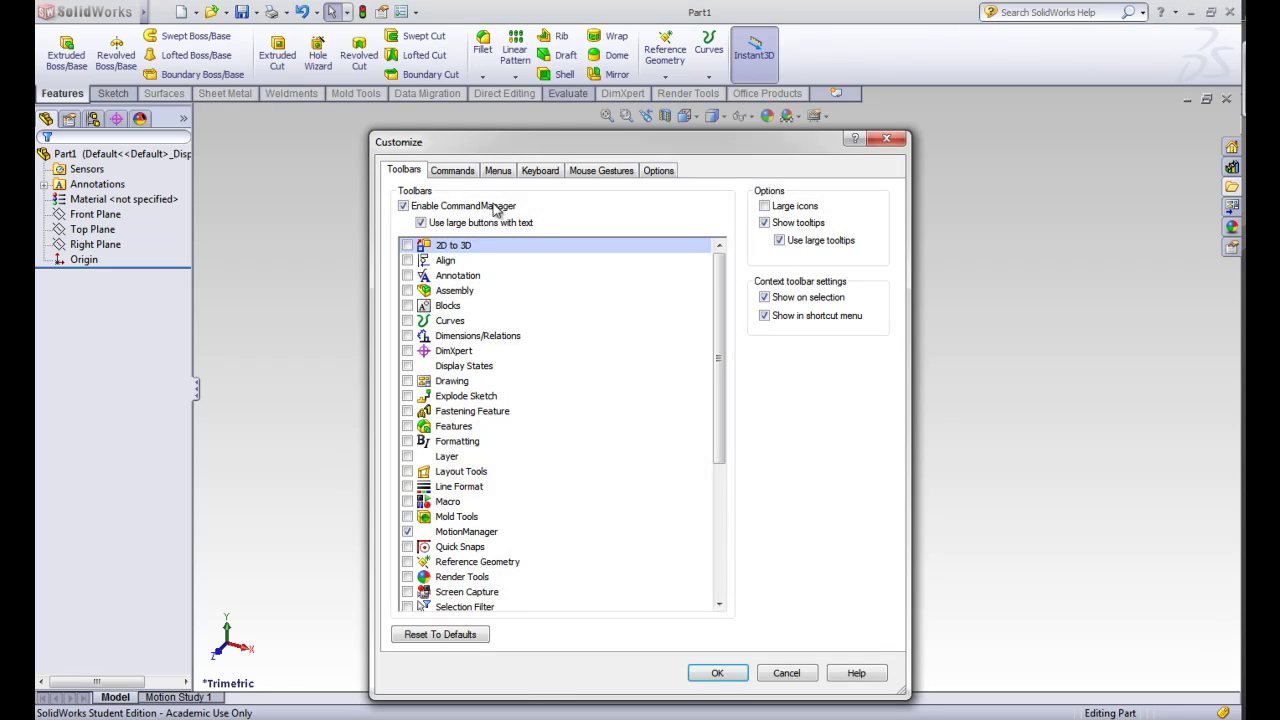
pyautogui.click(458, 172)
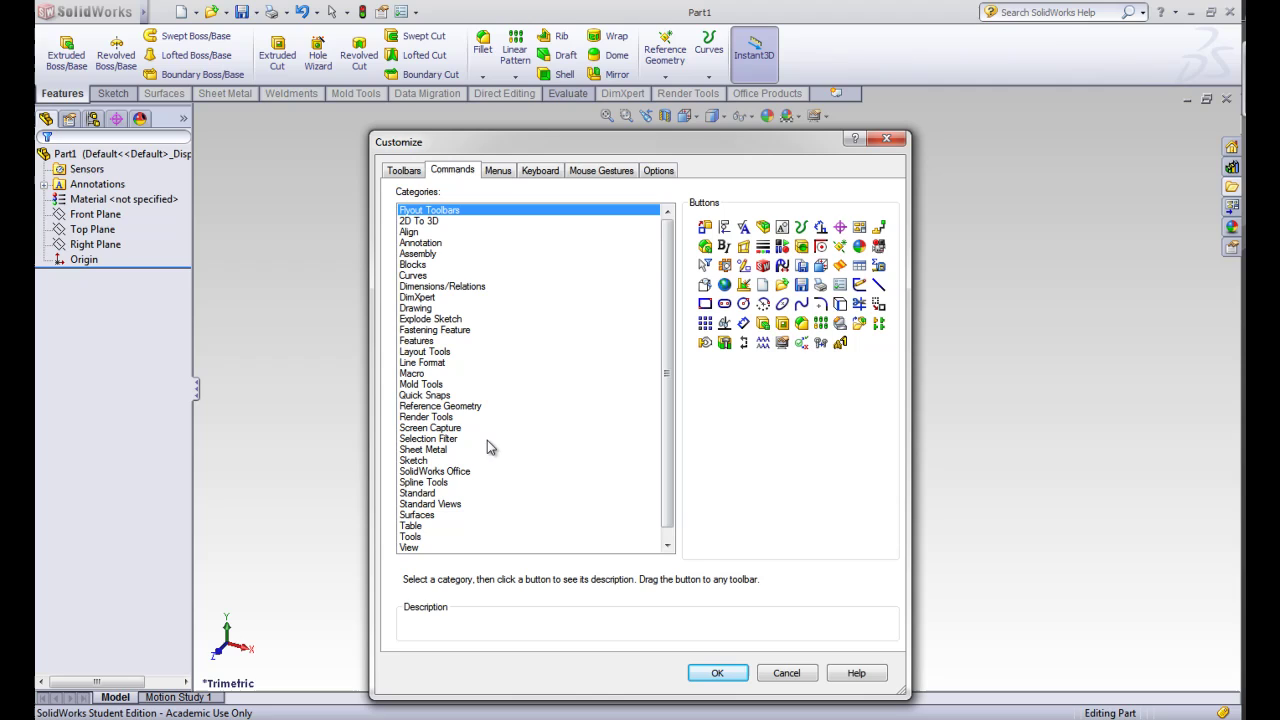
pyautogui.click(452, 508)
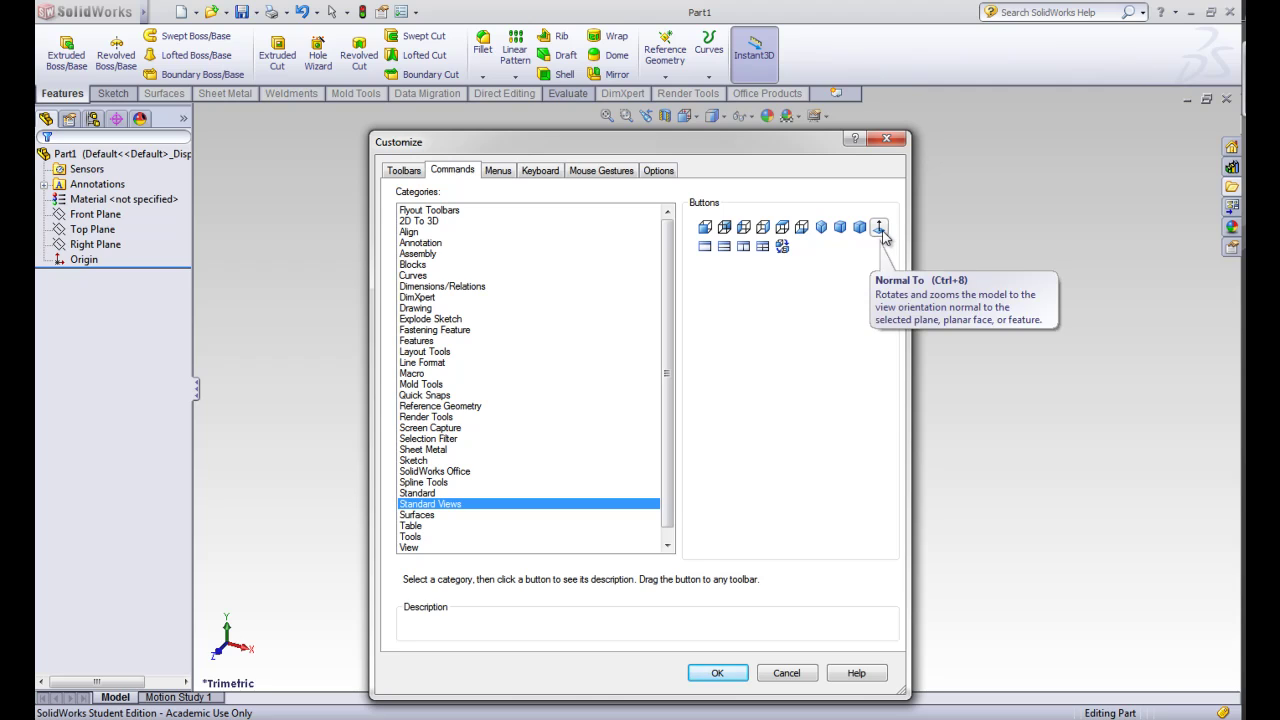
pyautogui.moveTo(879, 228); pyautogui.dragTo(600, 115)
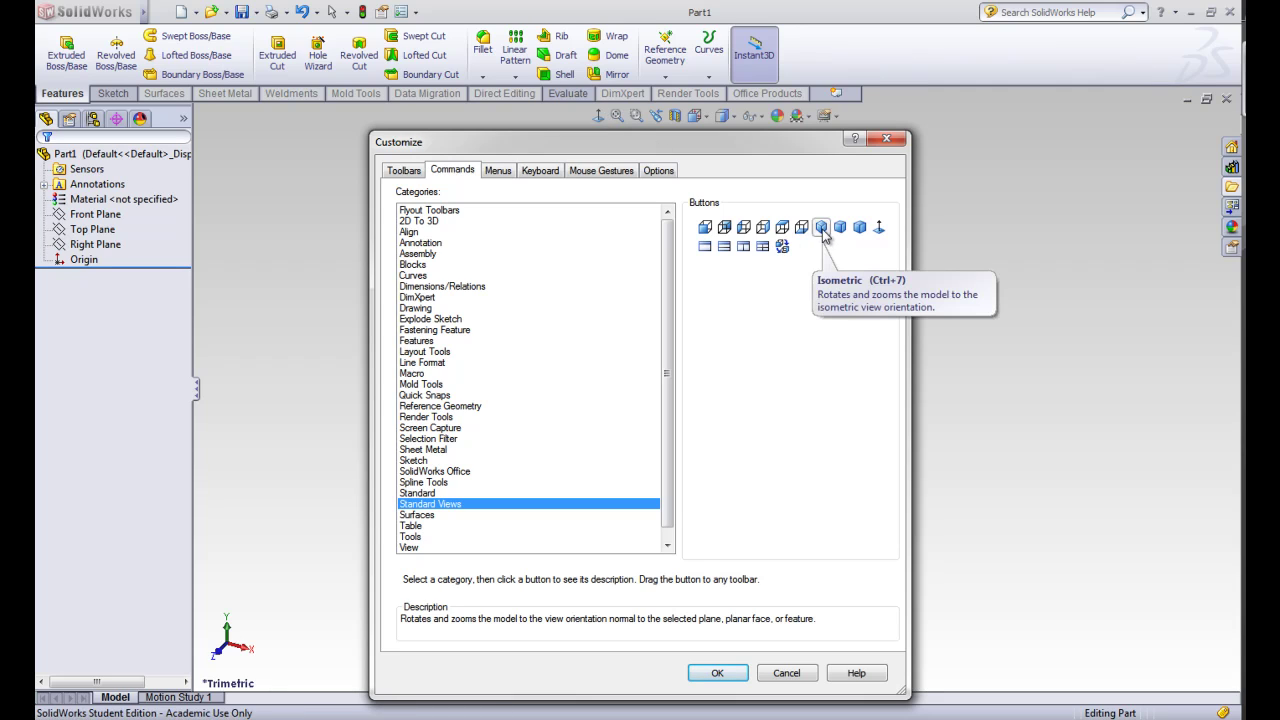
pyautogui.moveTo(822, 228); pyautogui.dragTo(610, 116)
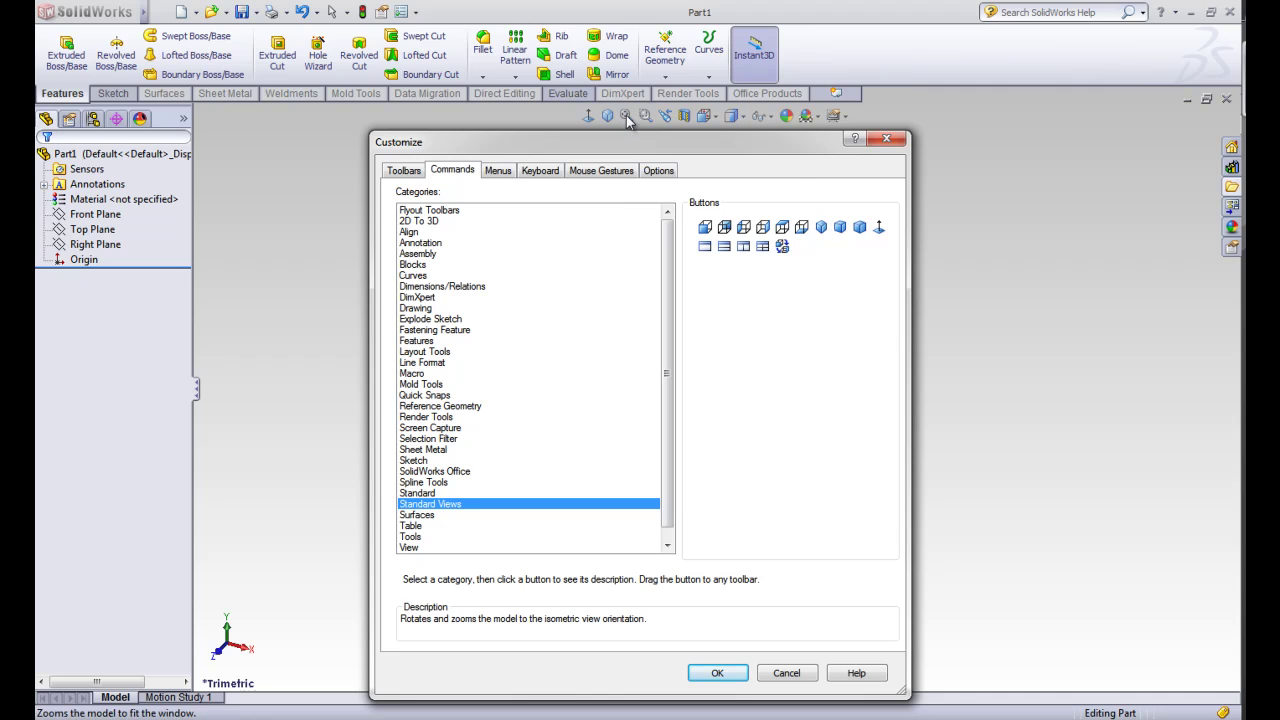
# Step: Remove Zoom to Fit and Zoom to Area from the heads-up toolbar and close Customize
pyautogui.click(628, 120)
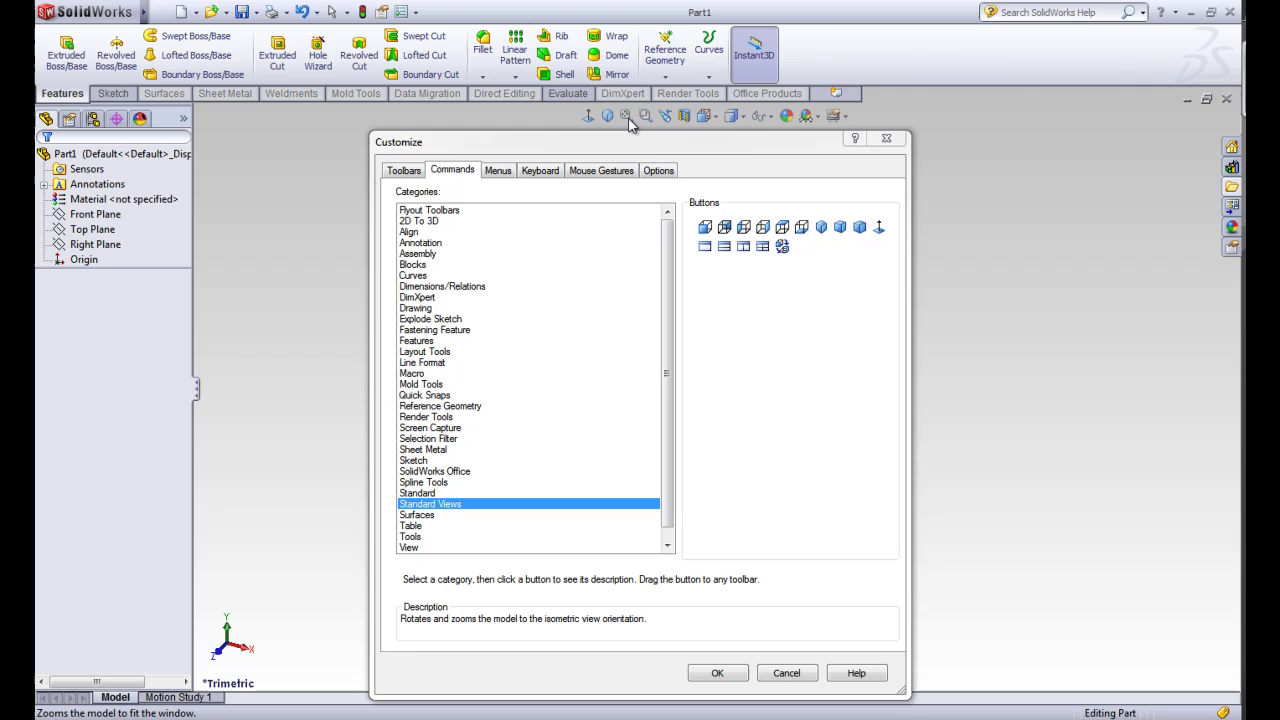
pyautogui.moveTo(631, 120); pyautogui.dragTo(746, 246)
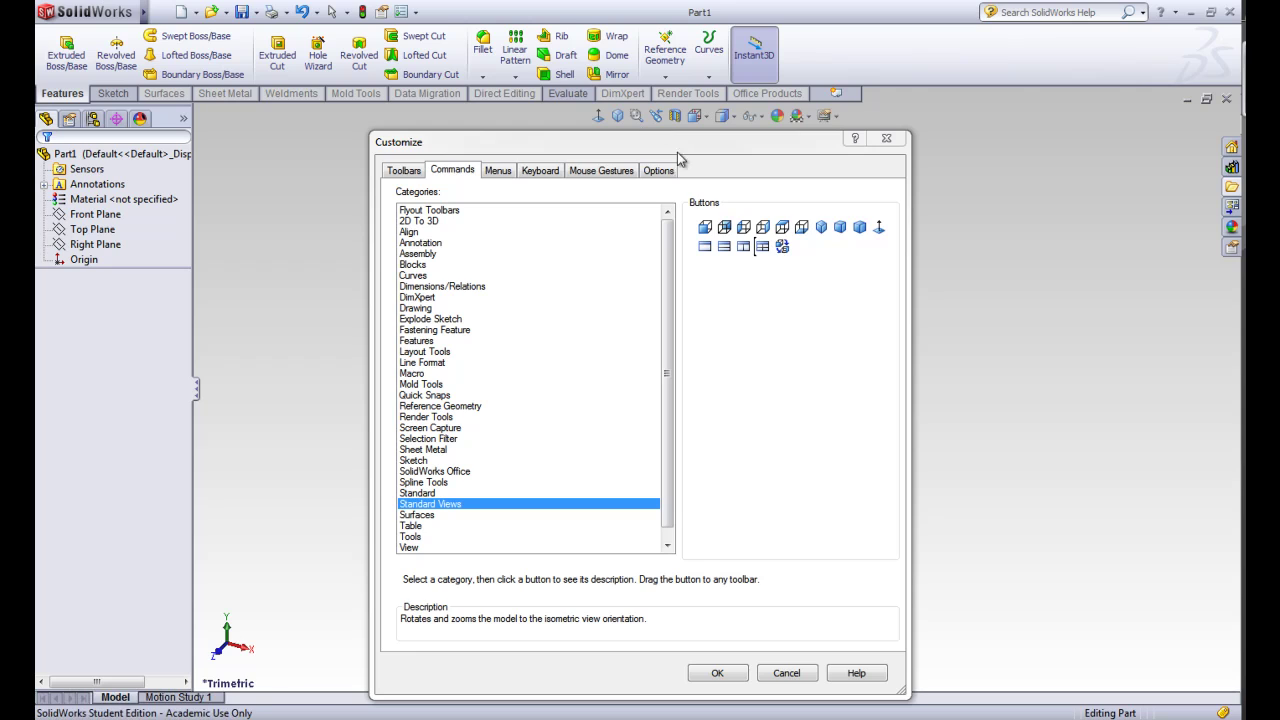
pyautogui.moveTo(645, 127); pyautogui.dragTo(738, 232)
pyautogui.click(722, 673)
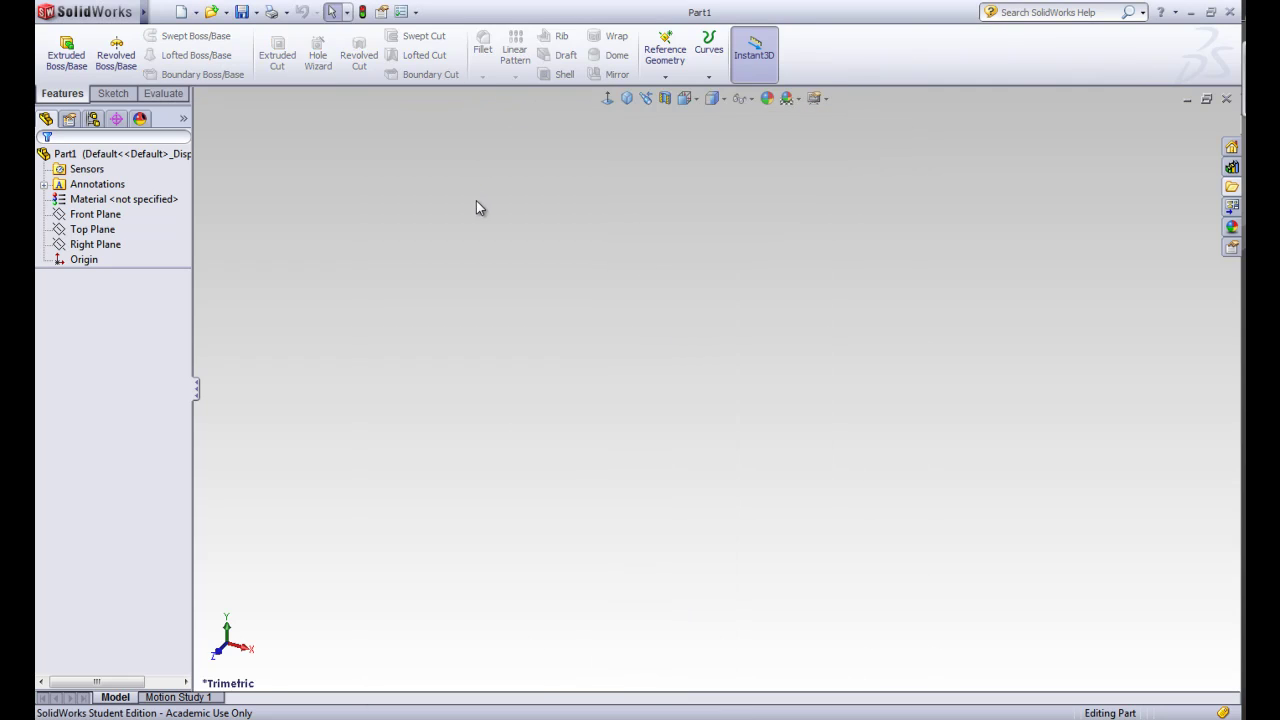
# Step: Set Part1's document units to IPS (inch, pound, second) in Document Properties
pyautogui.click(416, 12)
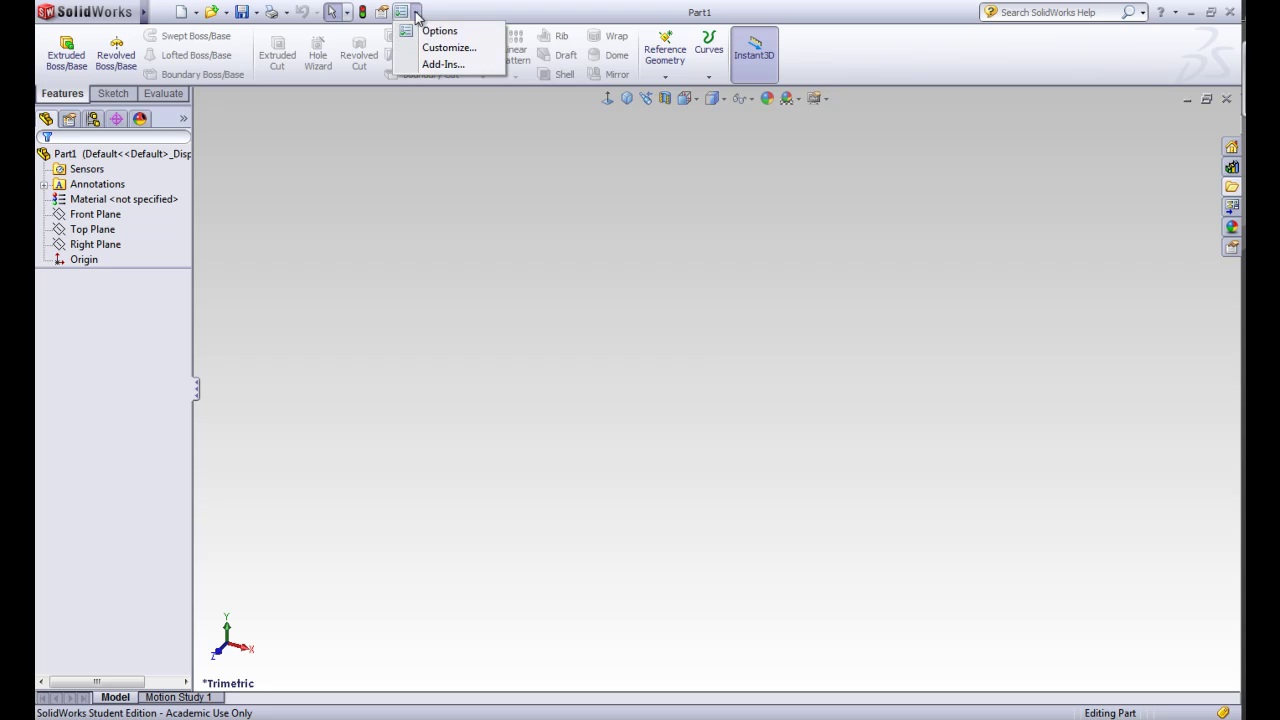
pyautogui.click(432, 32)
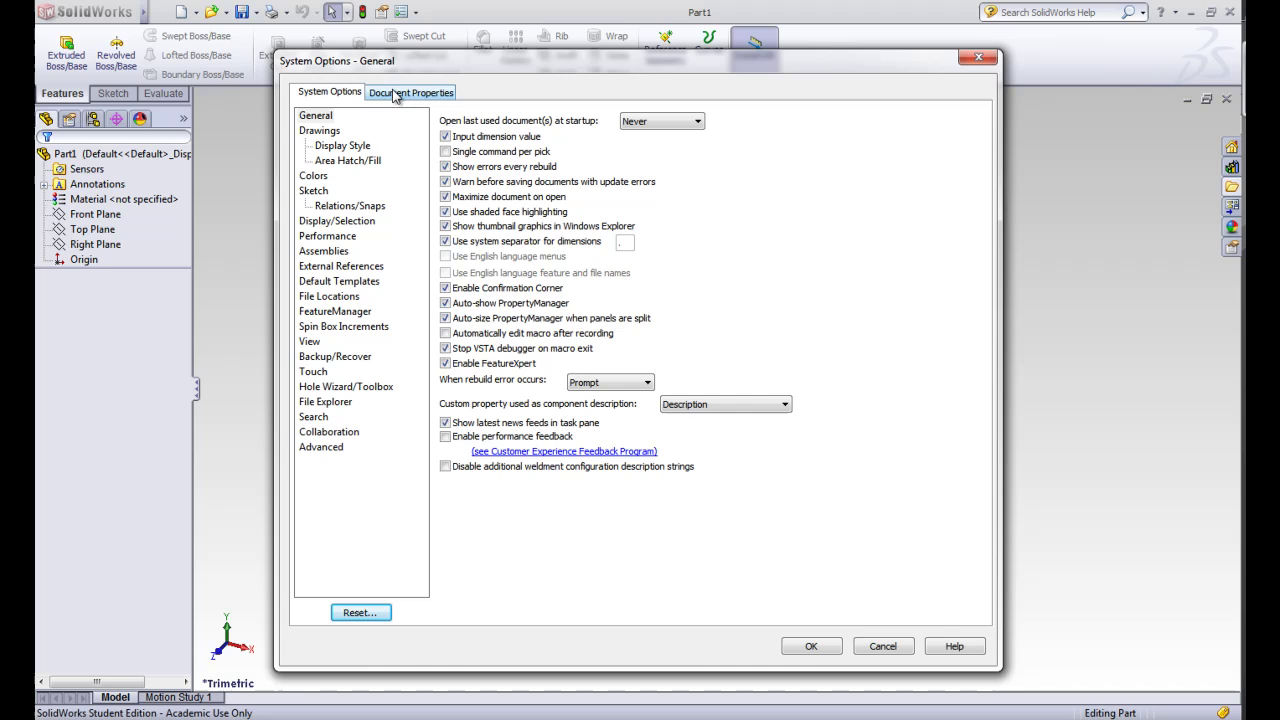
pyautogui.click(395, 93)
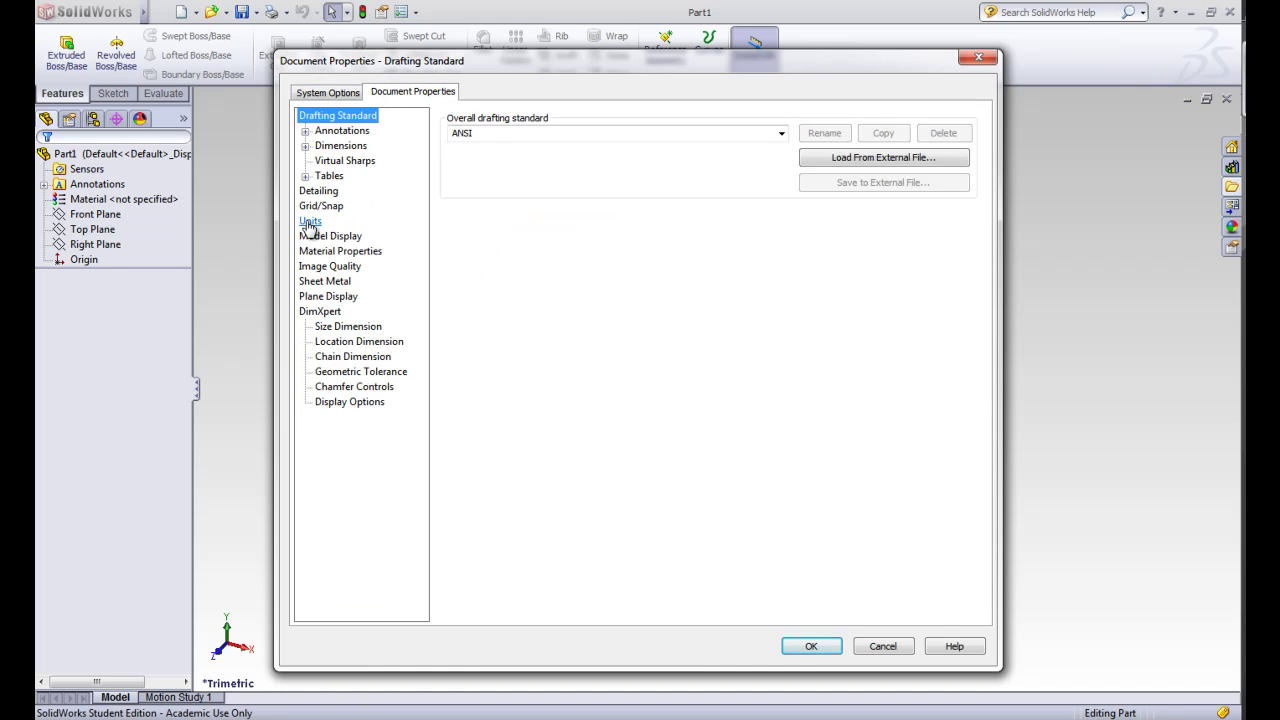
pyautogui.click(310, 222)
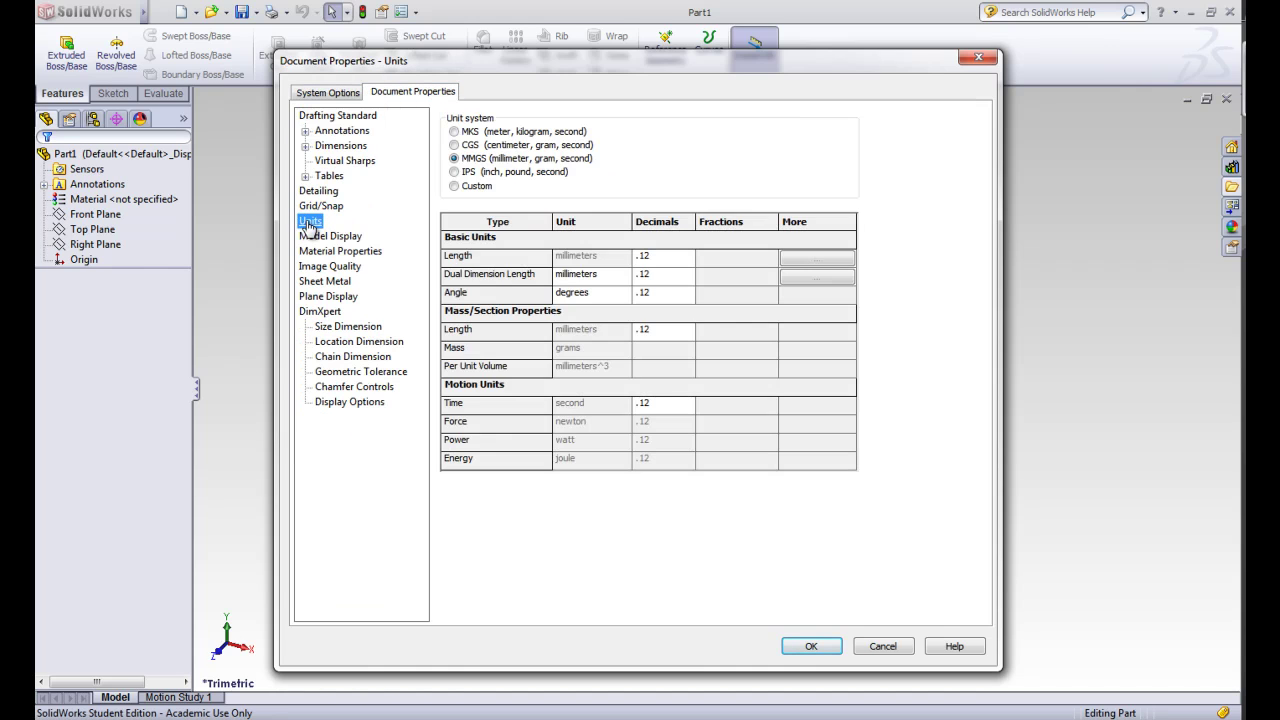
pyautogui.click(454, 173)
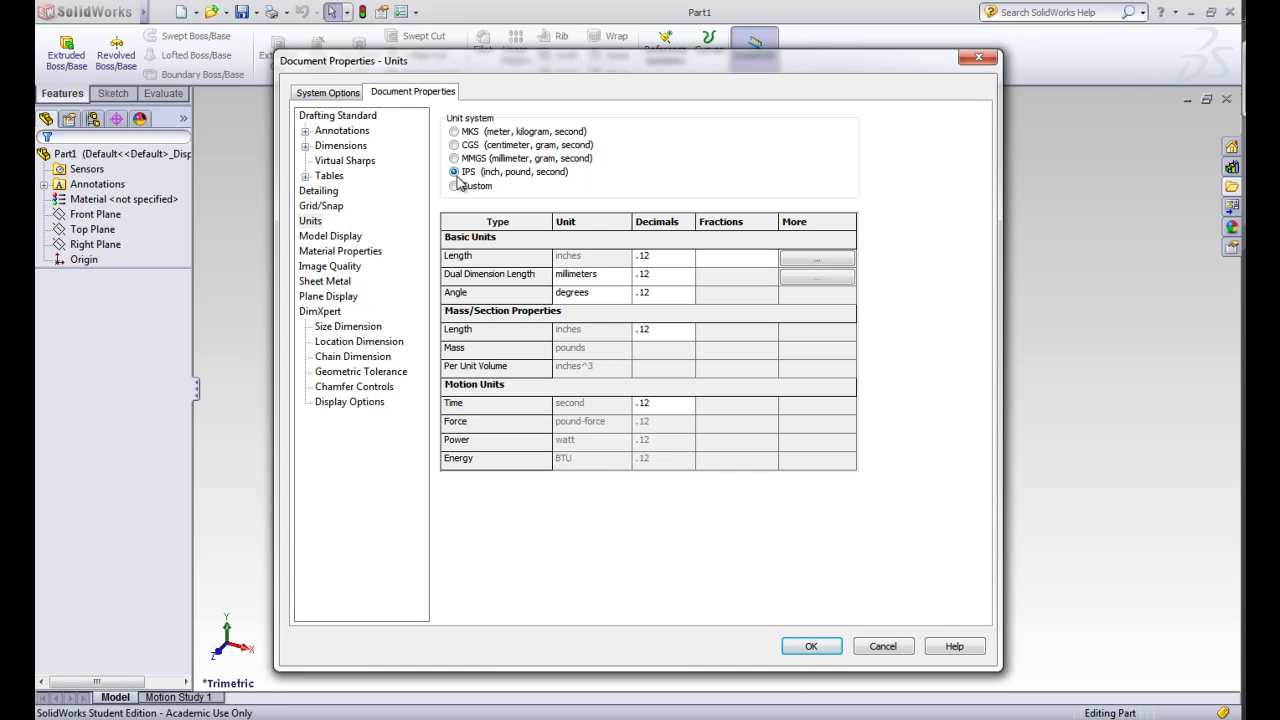
pyautogui.click(812, 647)
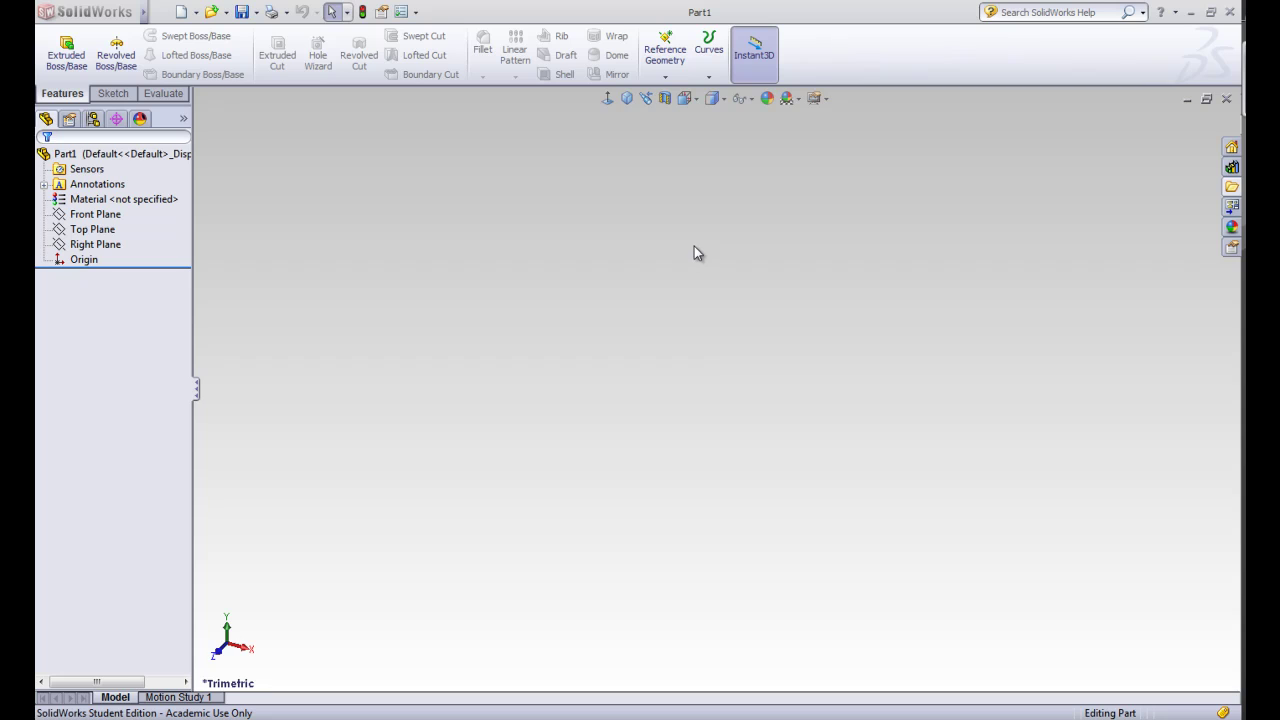
pyautogui.click(725, 98)
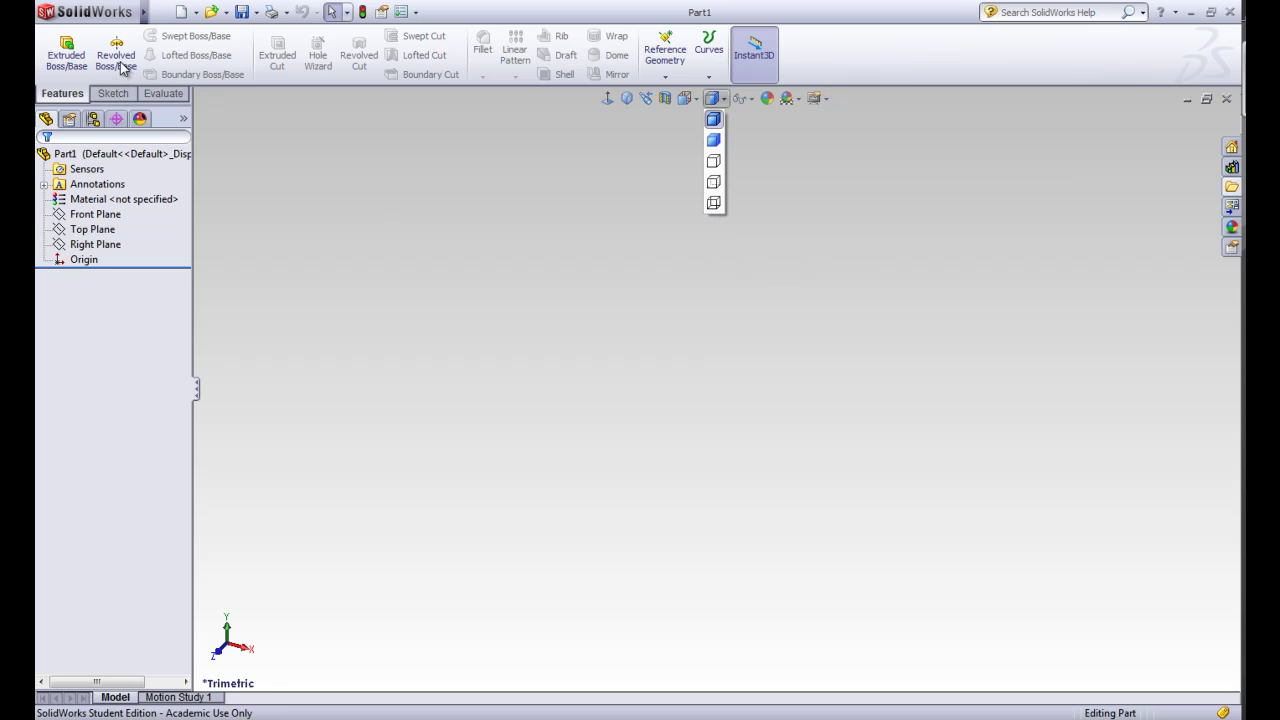
pyautogui.click(415, 173)
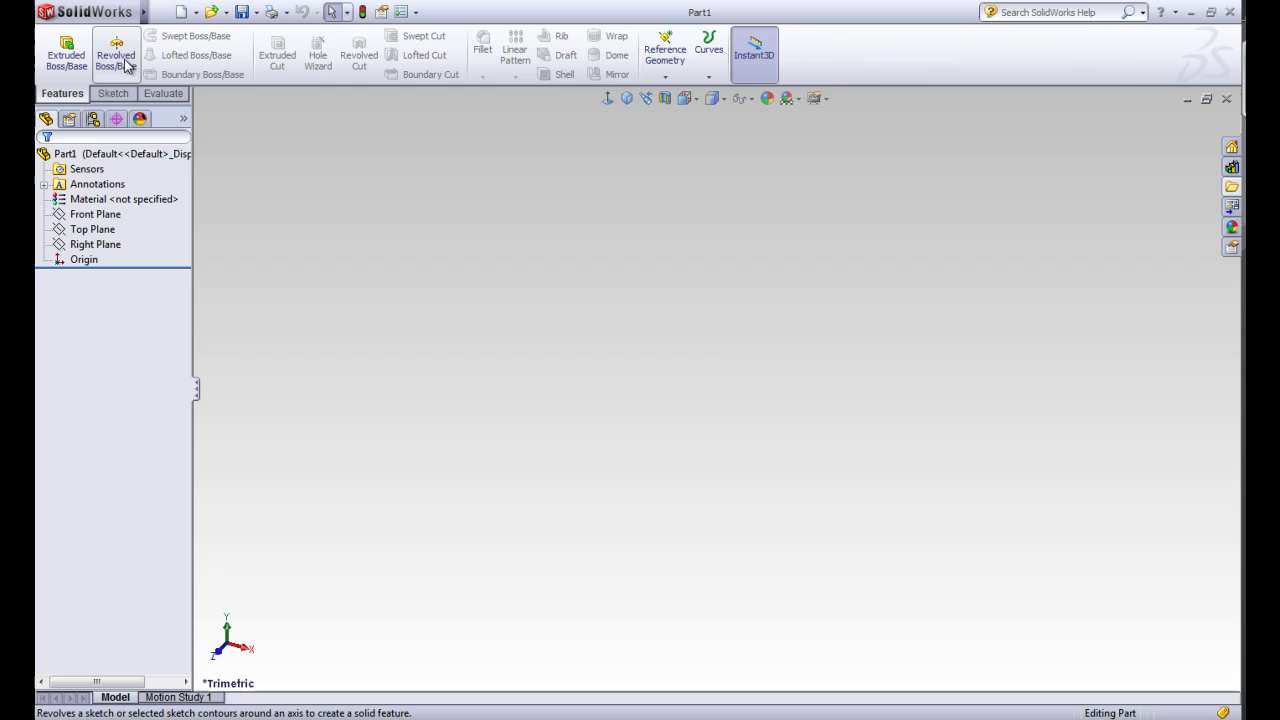